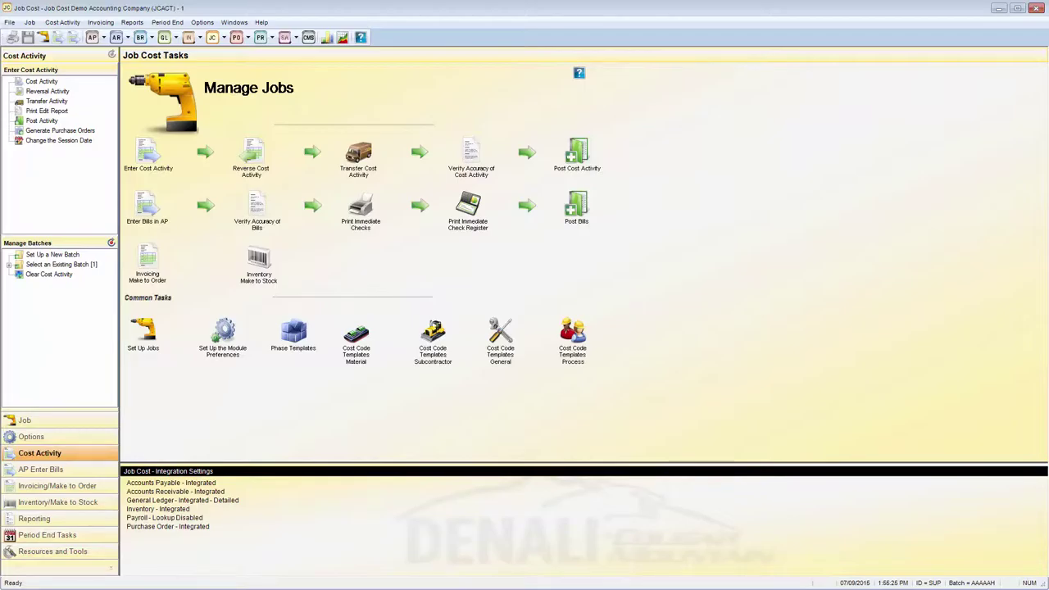
# Step: Open Job Management and load the job numbered TOOLSHED
pyautogui.click(29, 23)
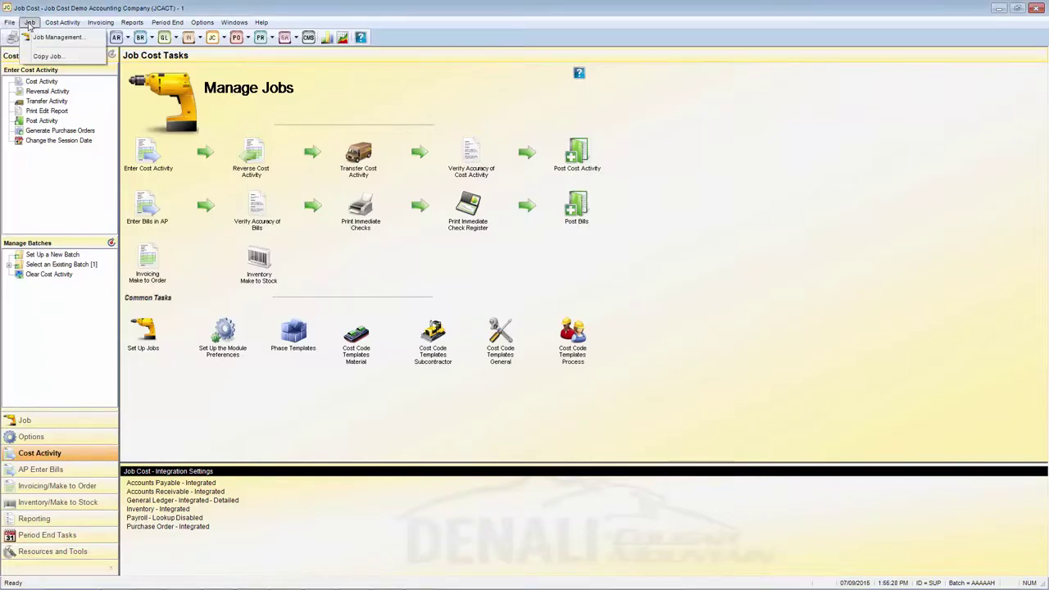
pyautogui.click(143, 330)
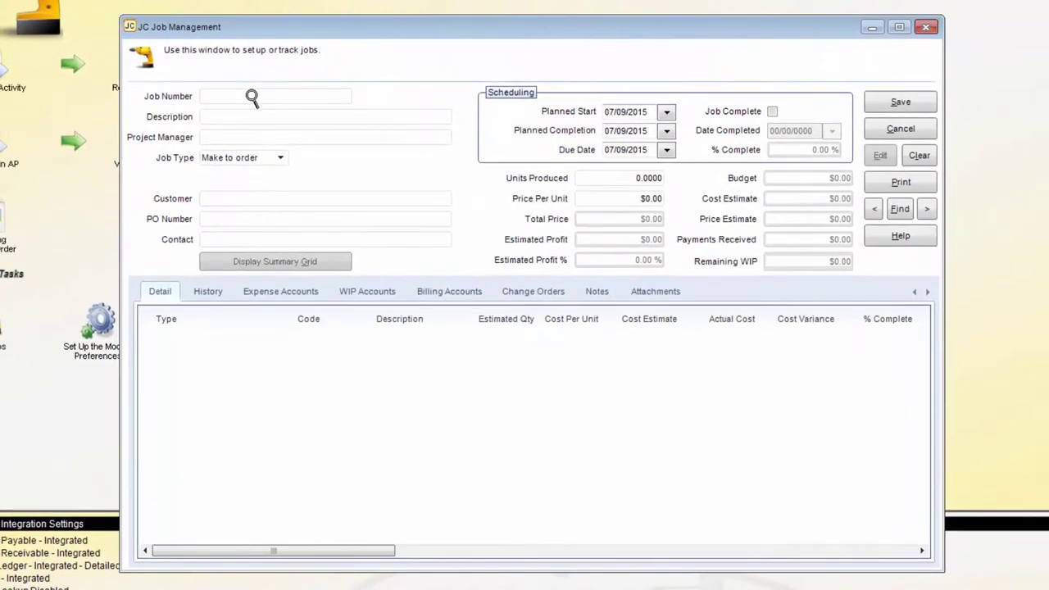
pyautogui.write('TOOL')
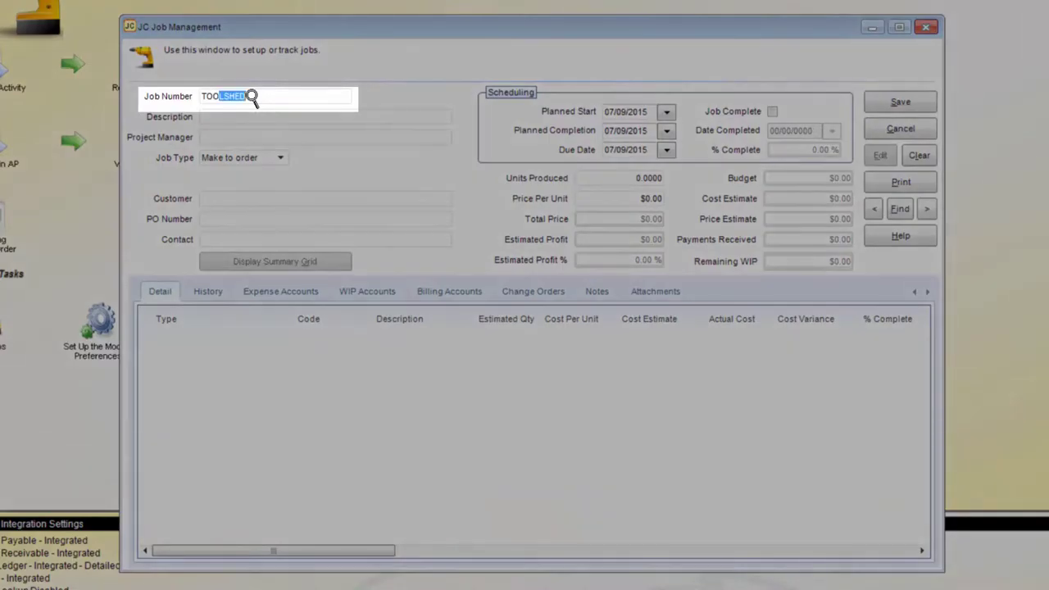
pyautogui.write('SHED')
pyautogui.press('Tab')
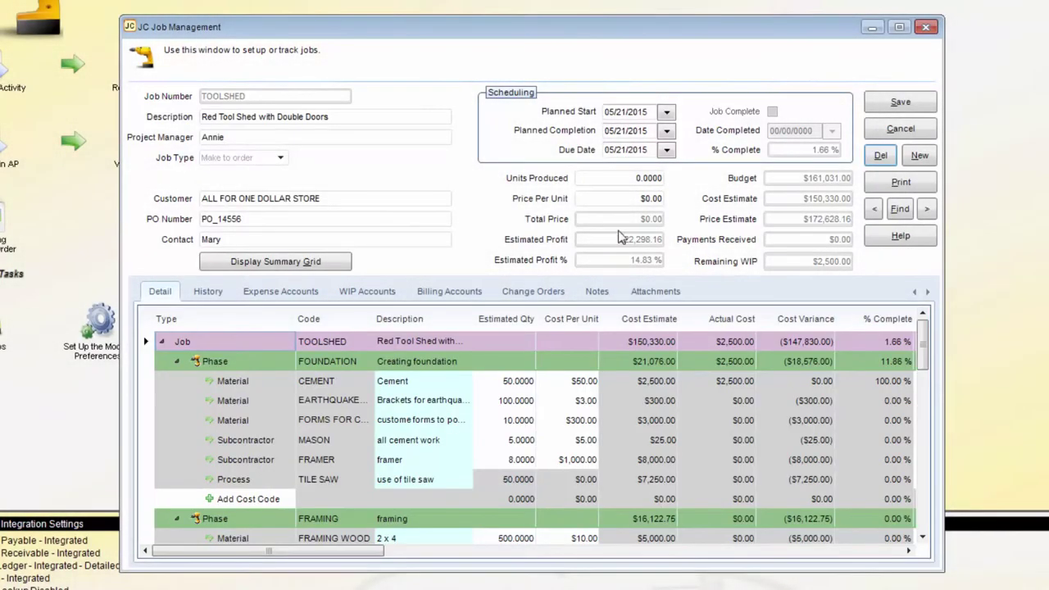
# Step: Review the job's description, project manager and planned start date calendar
pyautogui.click(379, 114)
pyautogui.moveTo(329, 116); pyautogui.dragTo(191, 115)
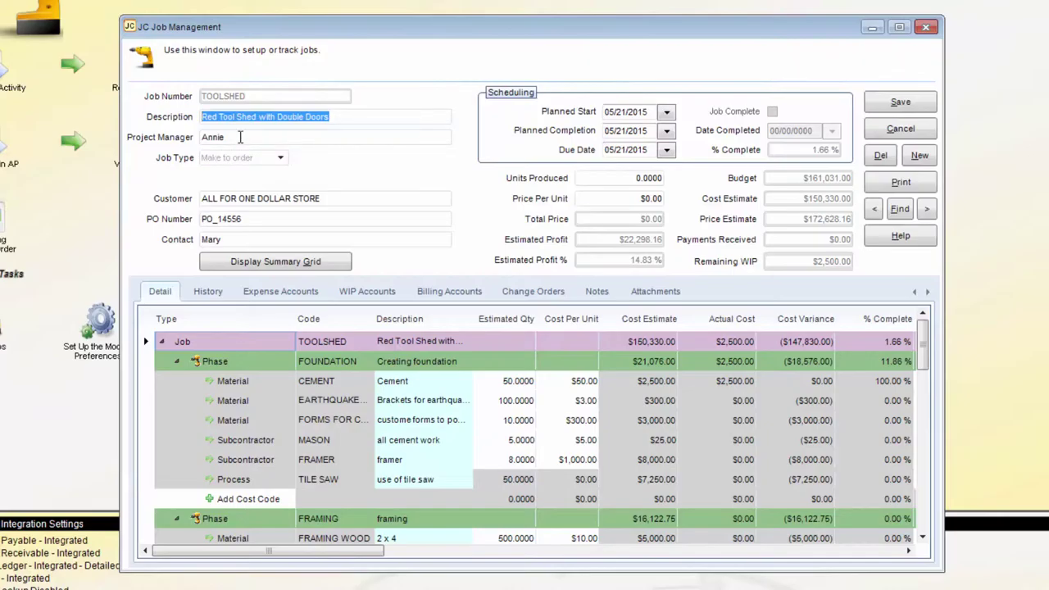
pyautogui.click(240, 137)
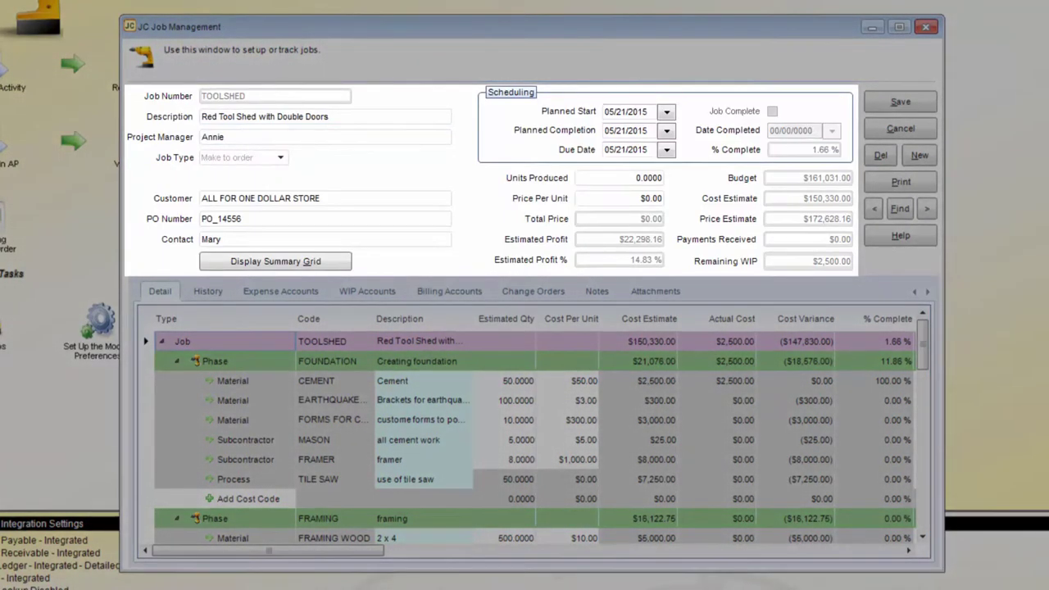
pyautogui.click(667, 114)
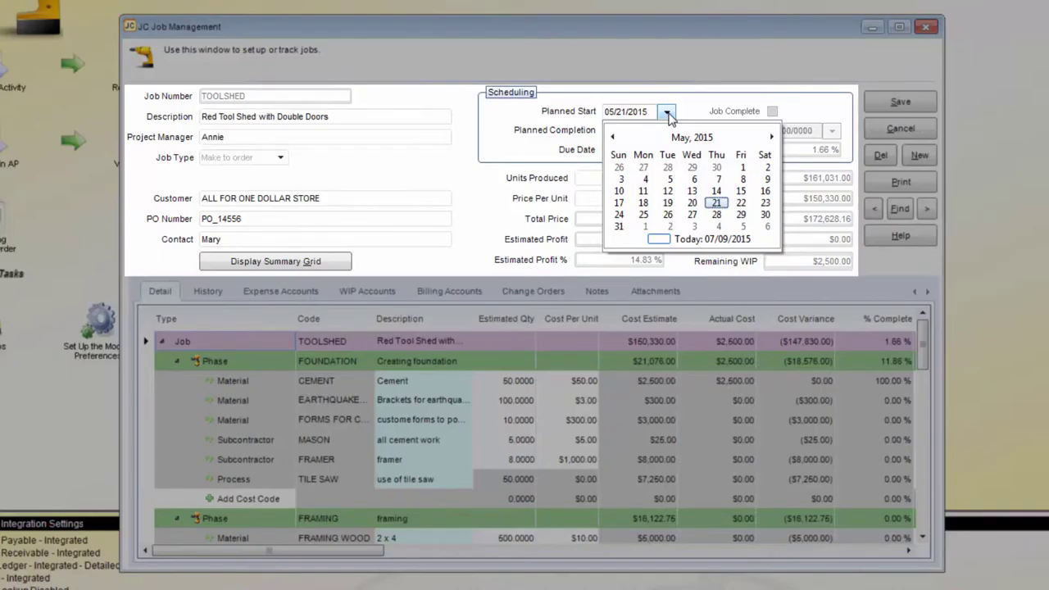
pyautogui.click(668, 114)
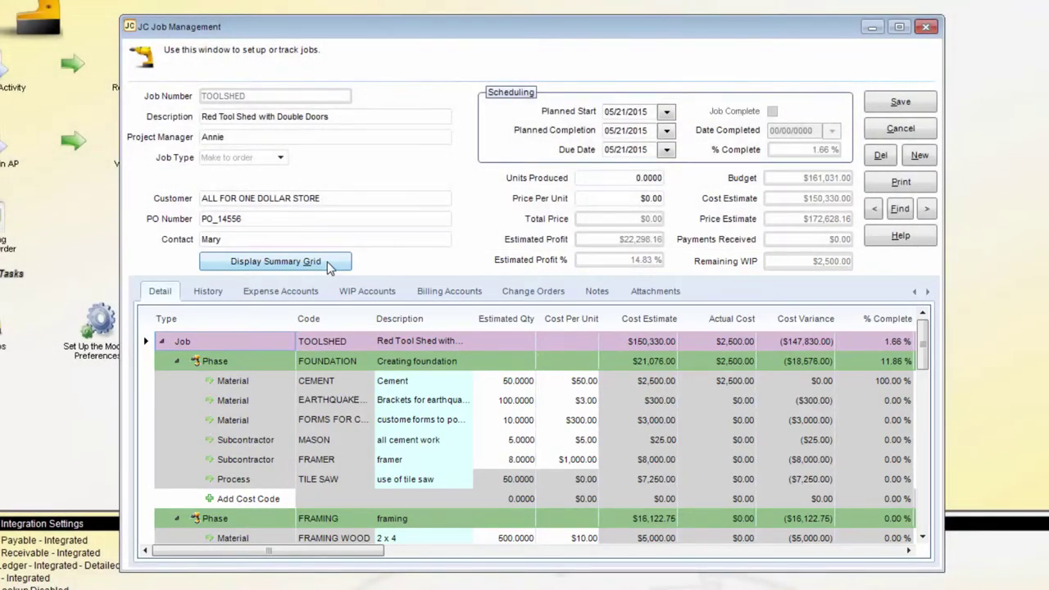
# Step: Show the summary grid, return to the detail grid, and view the cost code types offered for a new FOUNDATION line
pyautogui.click(327, 261)
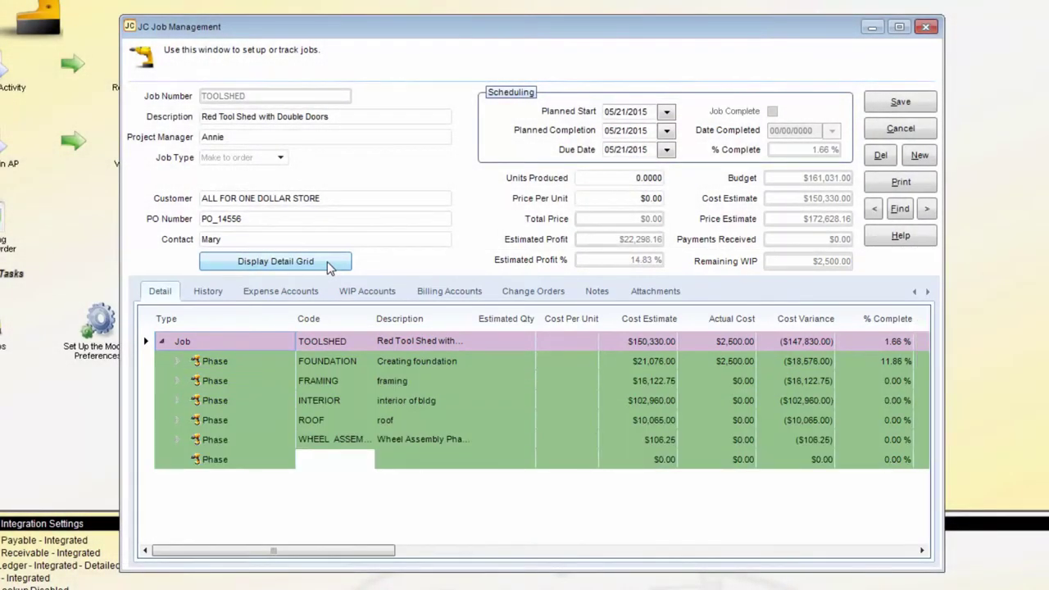
pyautogui.click(327, 263)
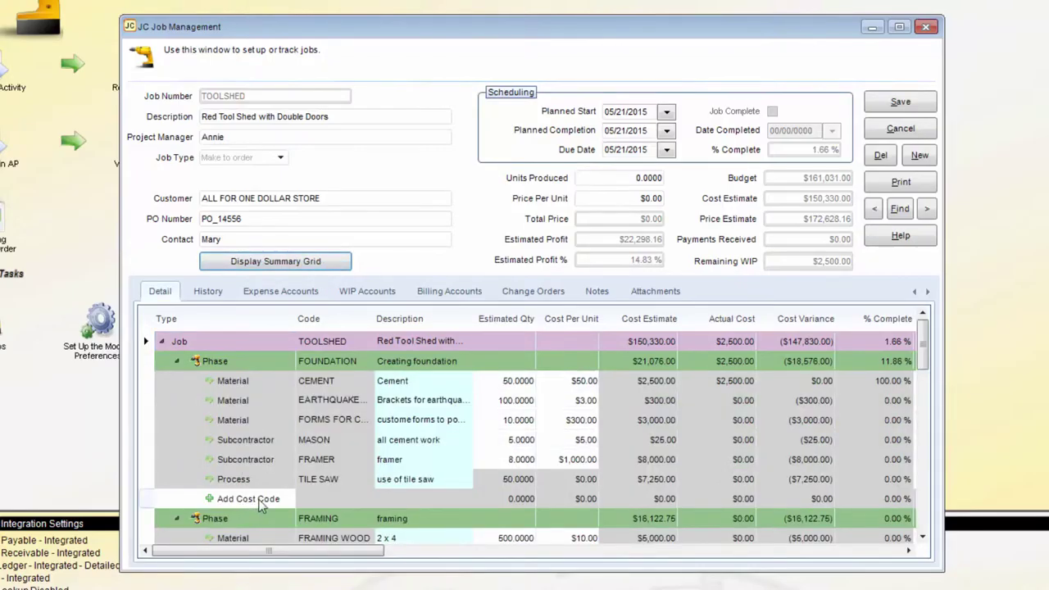
pyautogui.click(261, 503)
pyautogui.click(285, 499)
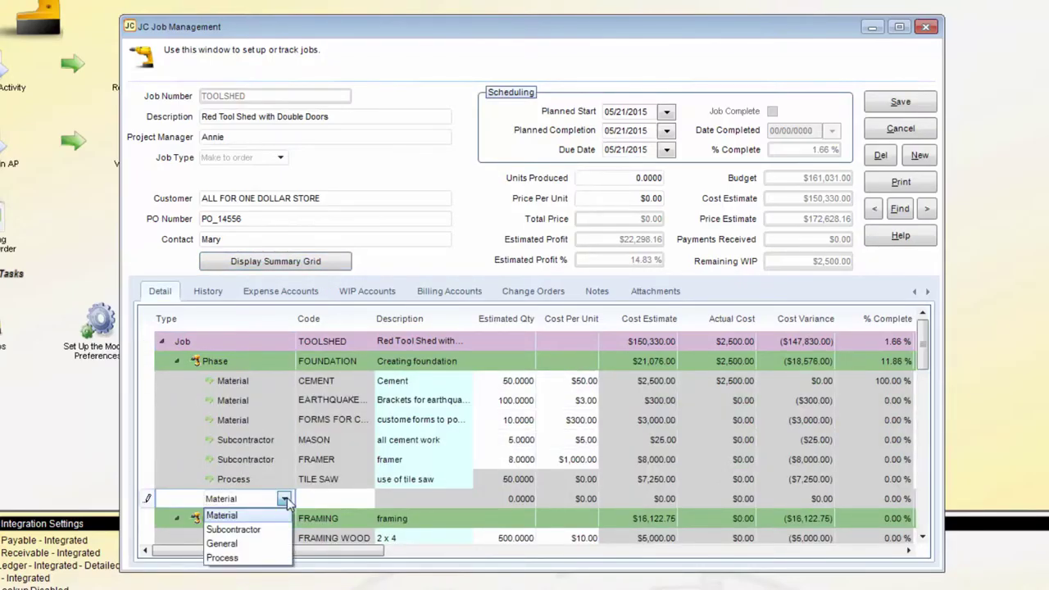
pyautogui.click(287, 501)
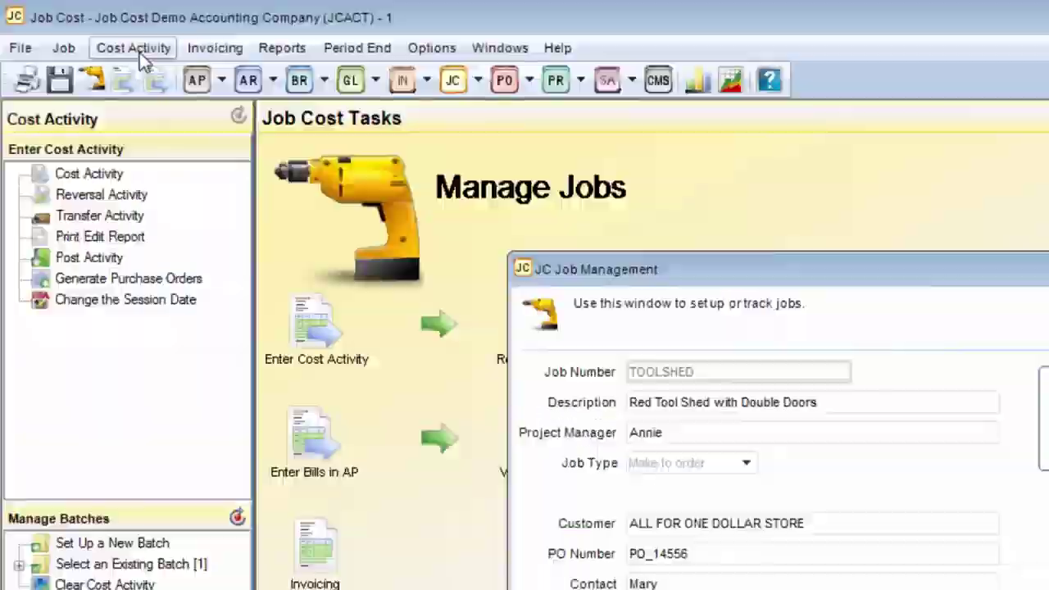
# Step: Start a new cost activity entry for job TOOLSHED and its FOUNDATION phase
pyautogui.click(138, 49)
pyautogui.moveTo(152, 82)
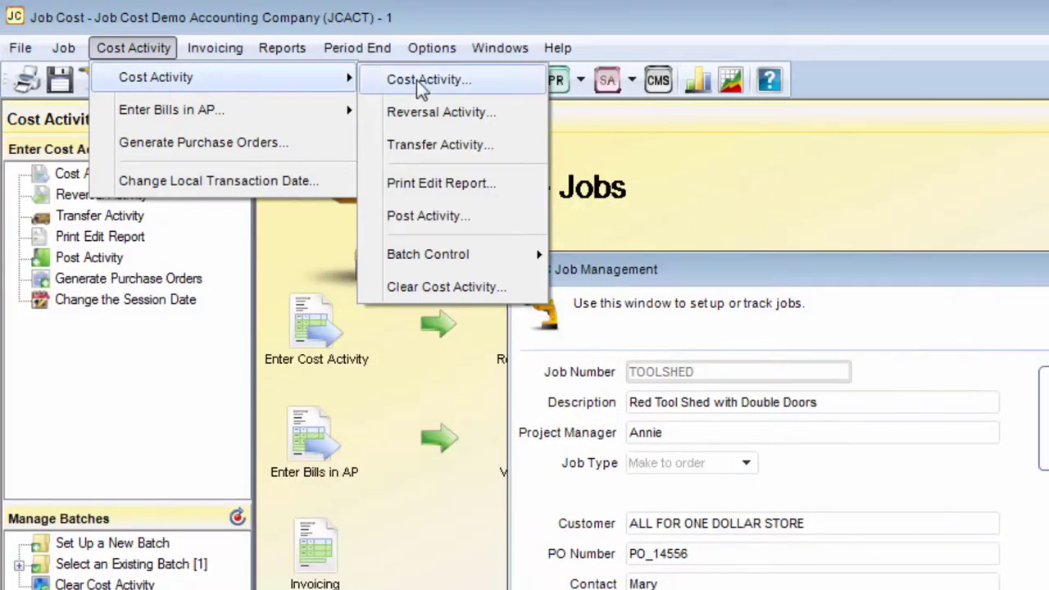
pyautogui.click(450, 81)
pyautogui.doubleClick(395, 140)
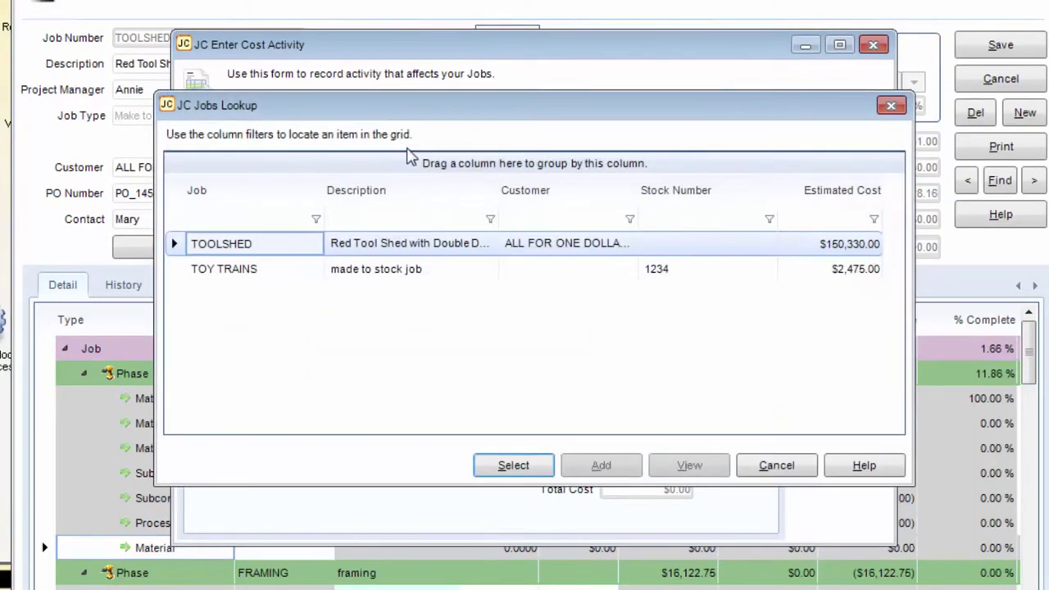
pyautogui.doubleClick(369, 246)
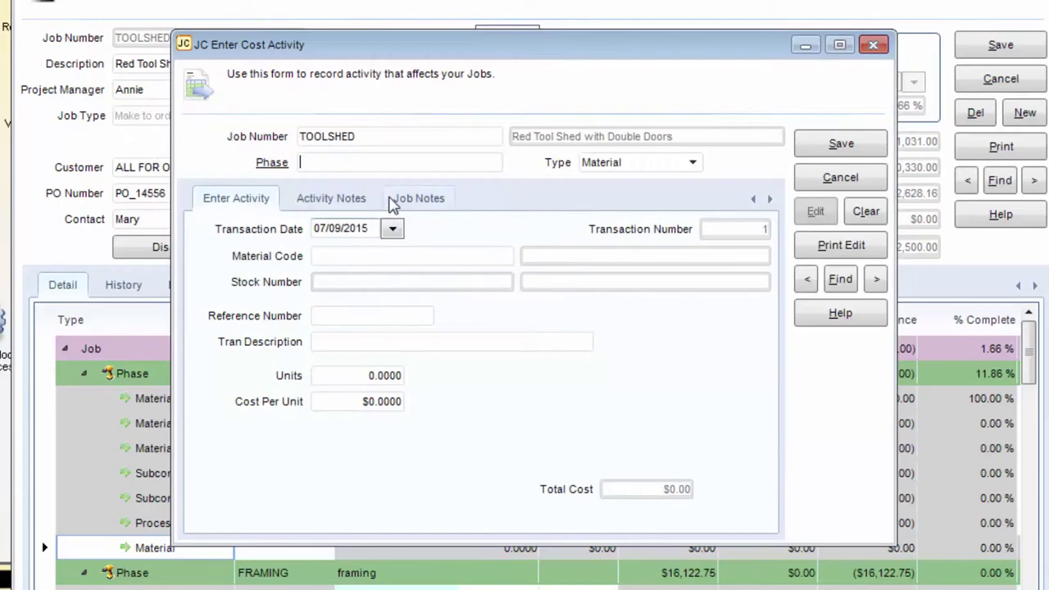
pyautogui.doubleClick(362, 163)
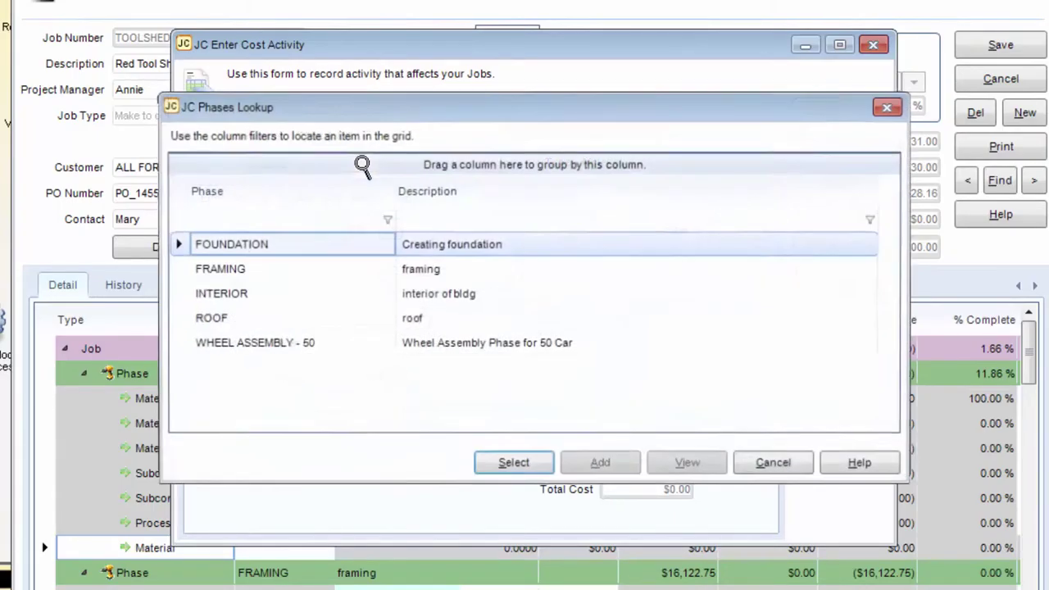
pyautogui.doubleClick(325, 250)
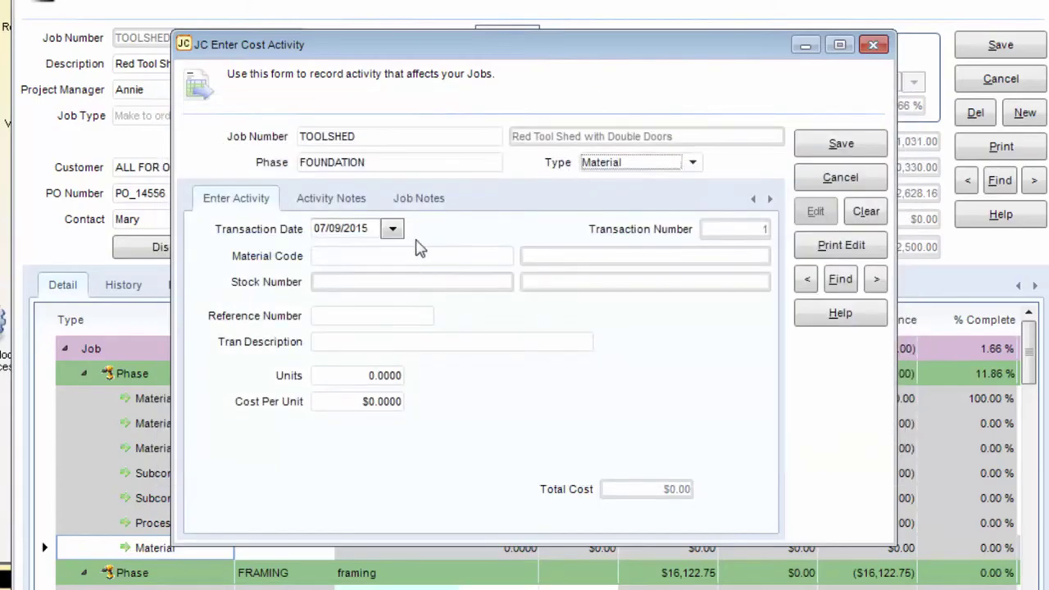
# Step: Set the entry's type to Material with material code FORMS FOR CEMENT, and discard the cost activity without saving
pyautogui.click(690, 163)
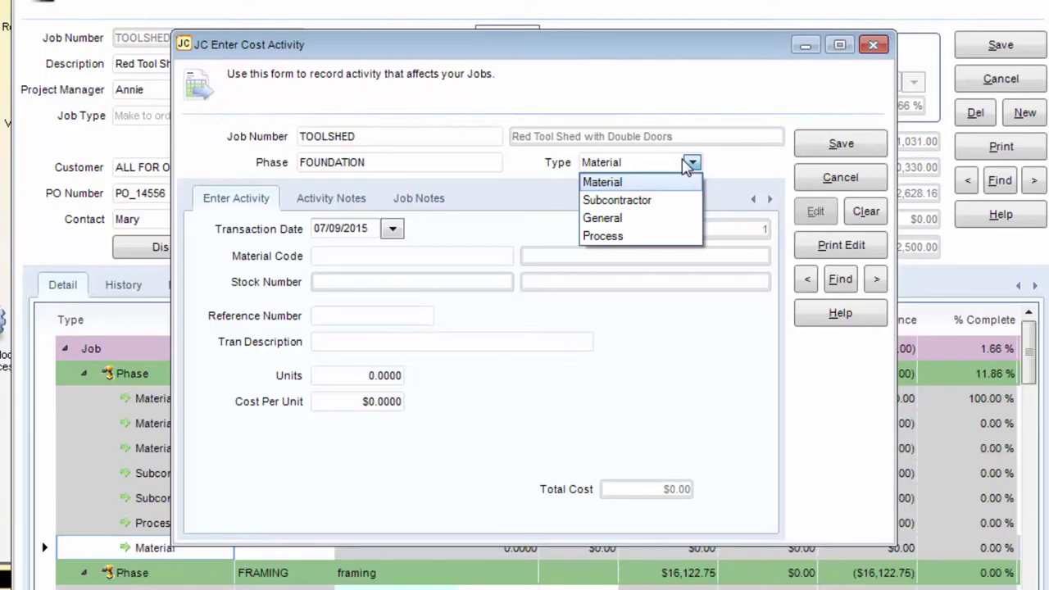
pyautogui.click(615, 182)
pyautogui.click(342, 255)
pyautogui.doubleClick(343, 256)
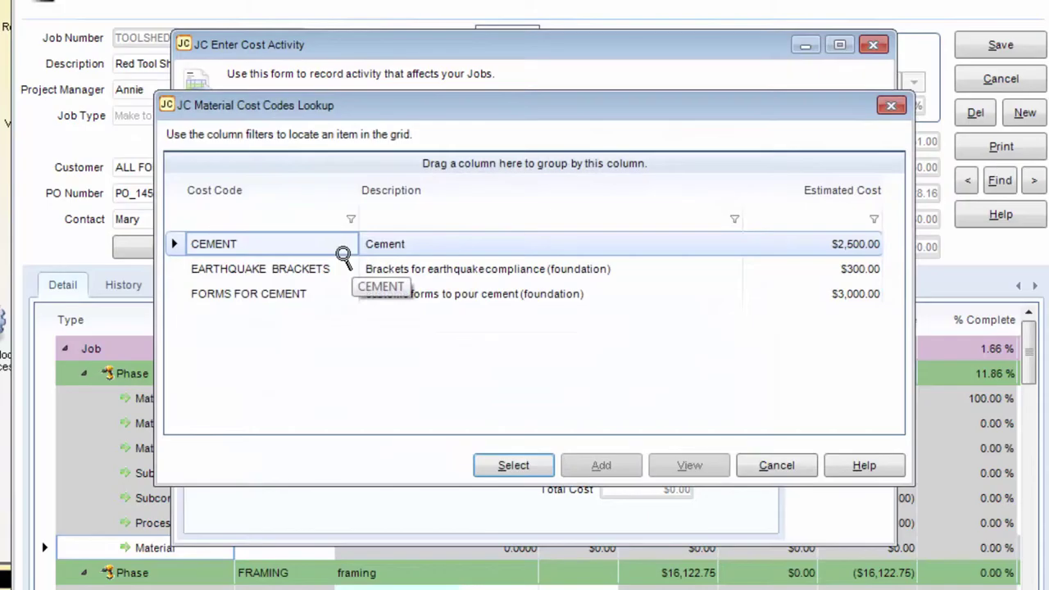
pyautogui.click(317, 293)
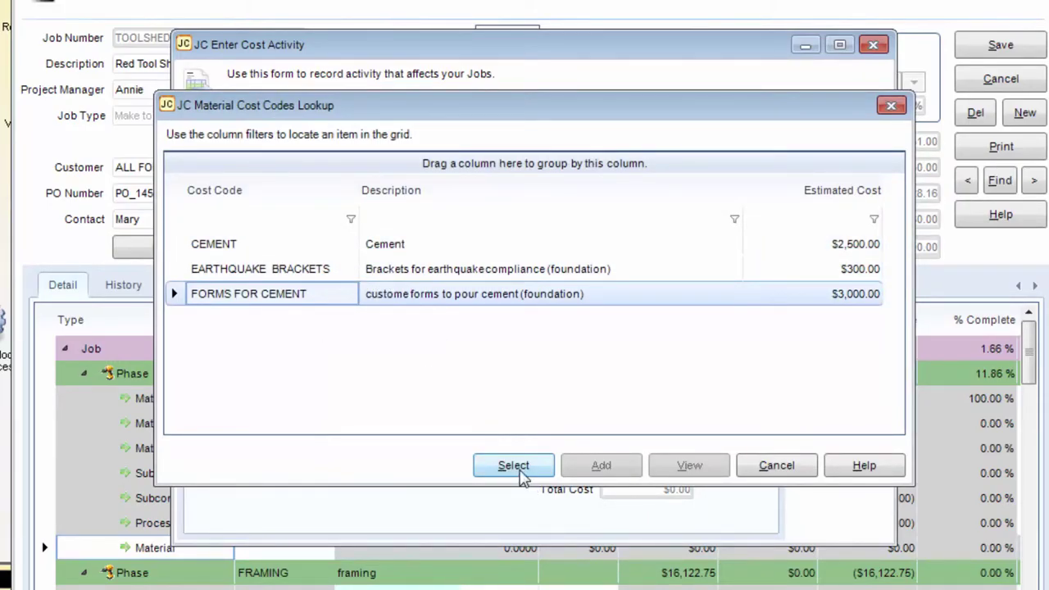
pyautogui.click(514, 467)
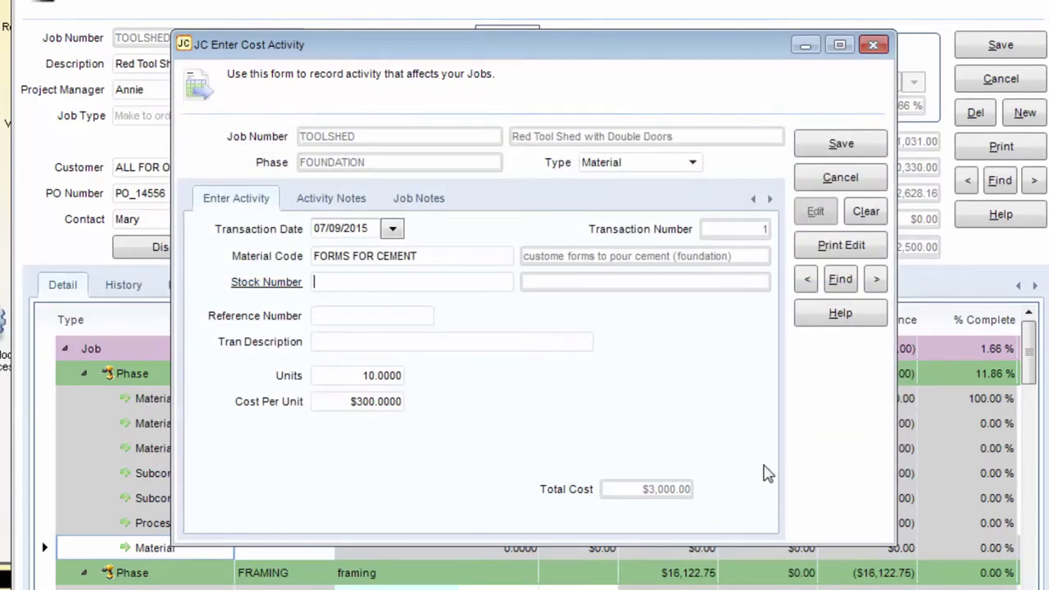
pyautogui.click(827, 180)
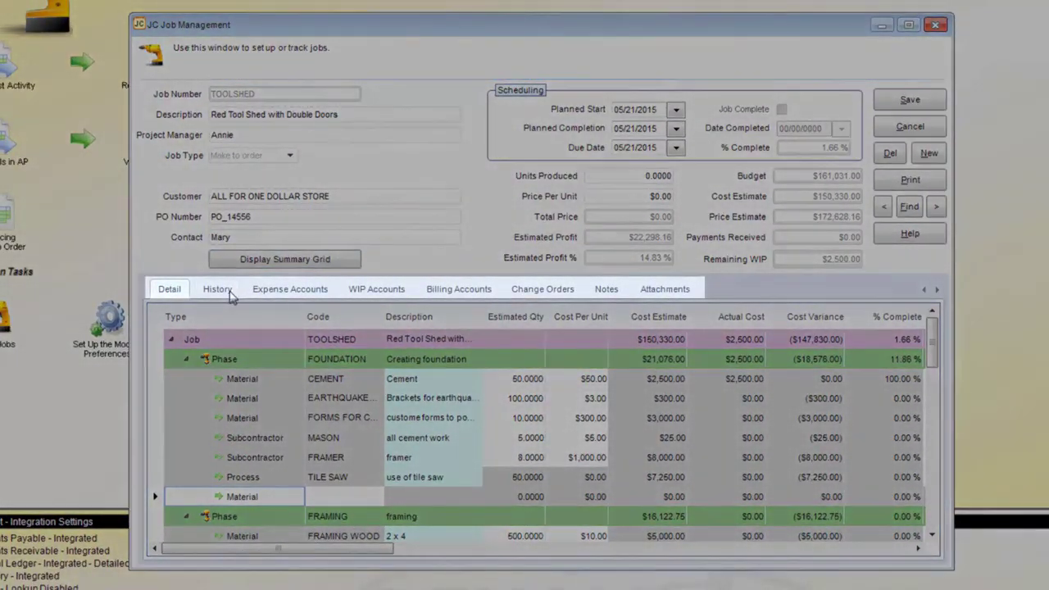
# Step: Review the job's history, expense, WIP and billing accounts, change orders, notes and attachments
pyautogui.click(235, 294)
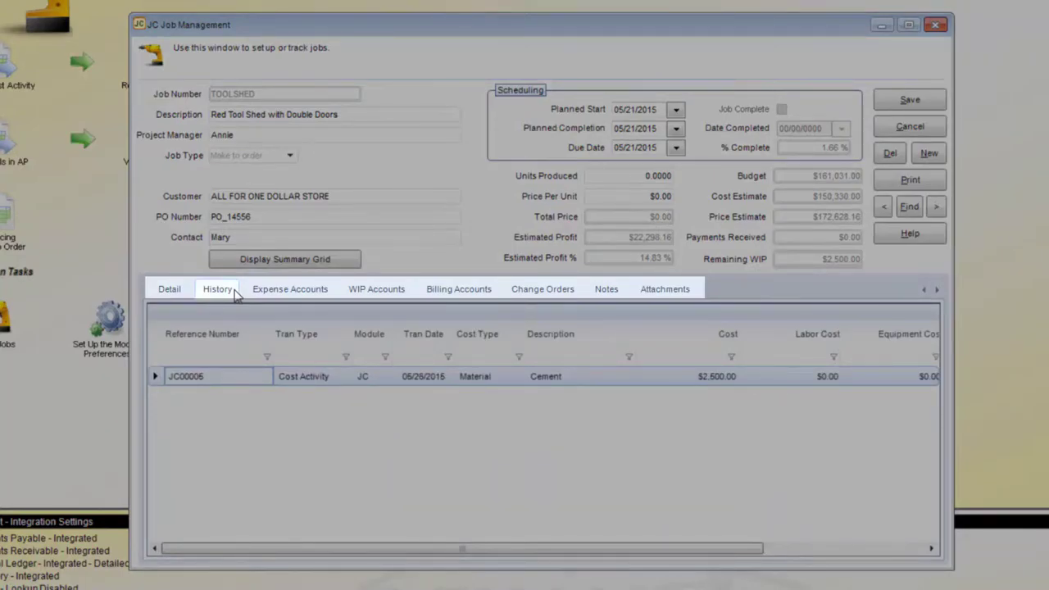
pyautogui.click(286, 298)
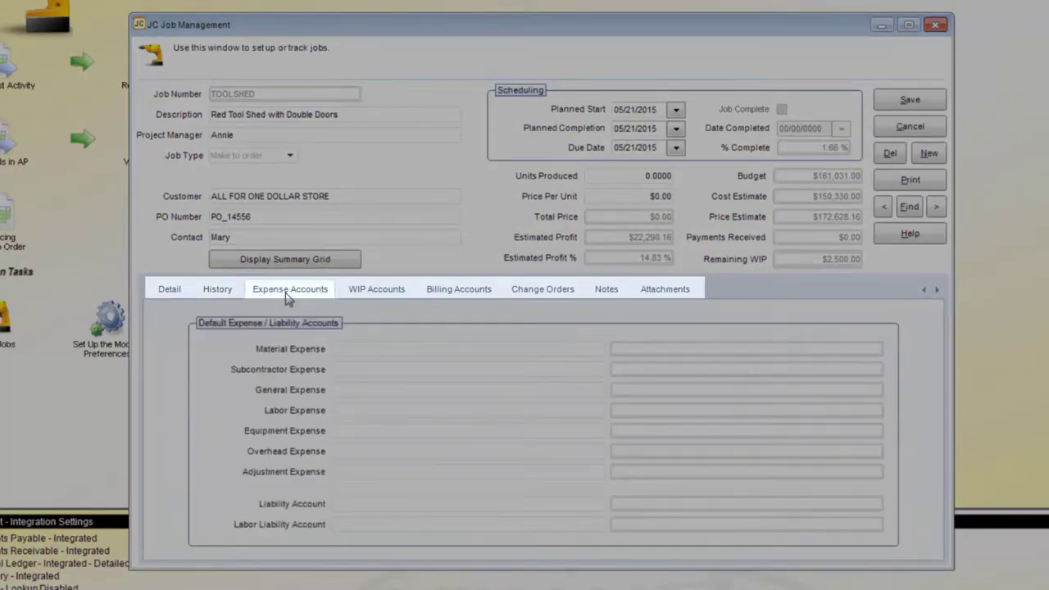
pyautogui.click(368, 296)
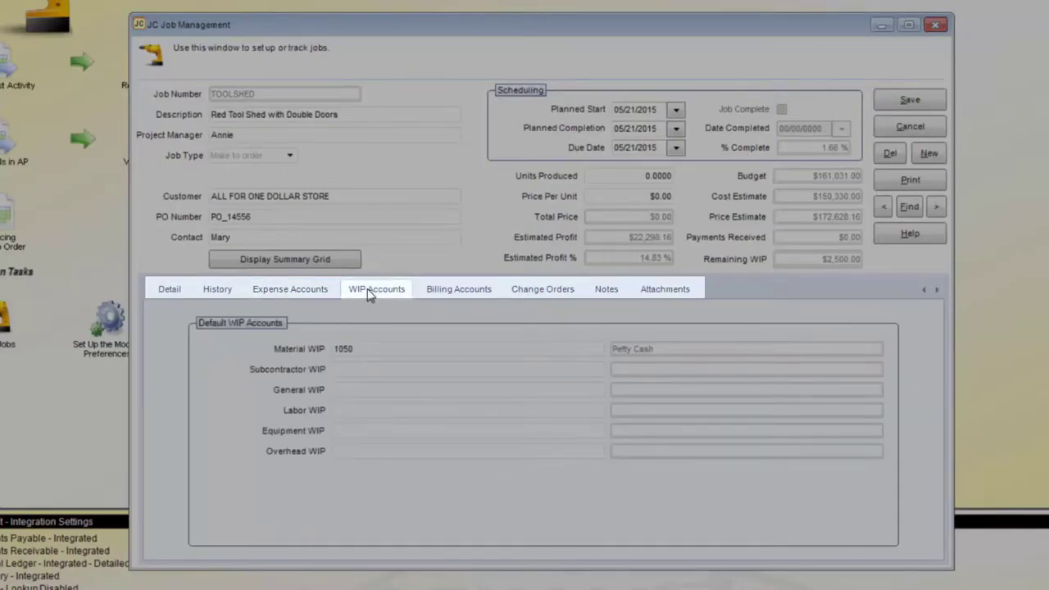
pyautogui.click(456, 293)
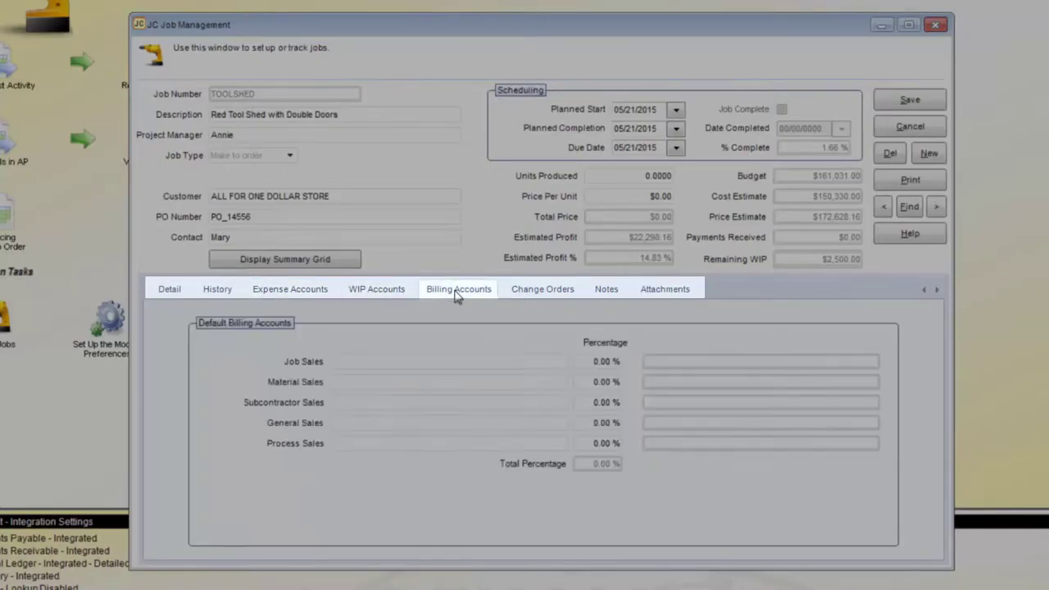
pyautogui.click(551, 295)
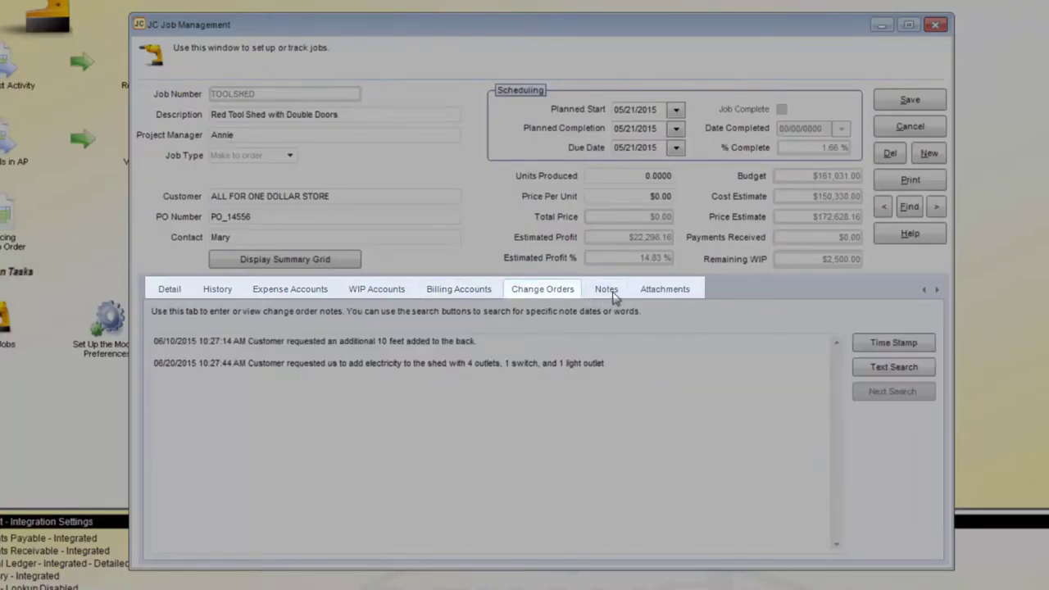
pyautogui.click(605, 294)
pyautogui.click(660, 298)
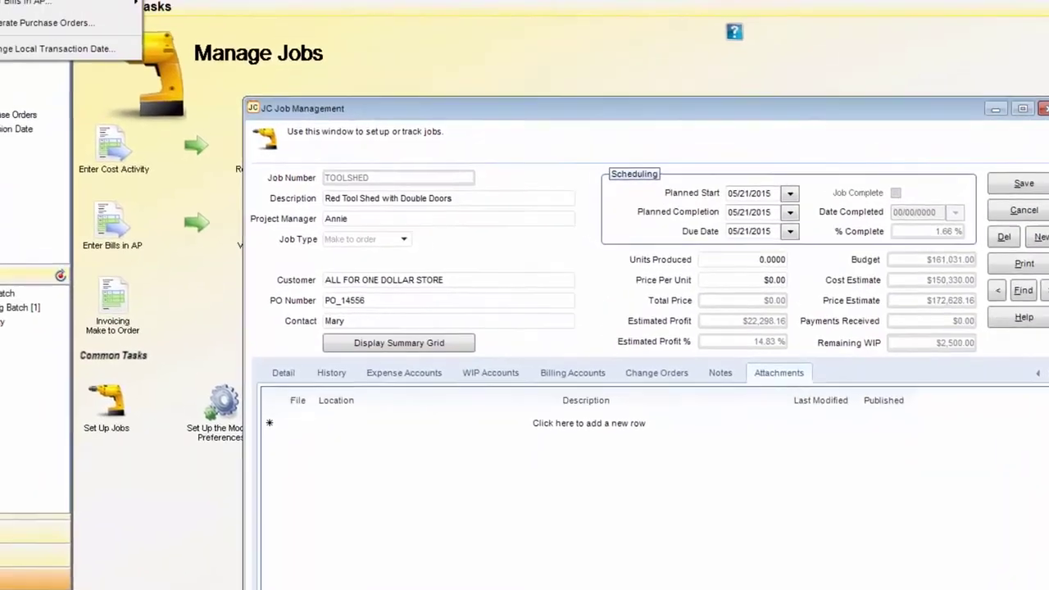
# Step: Examine the commands available for cost activity, make-to-order and make-to-stock invoicing, reports, period end and options
pyautogui.moveTo(94, 54)
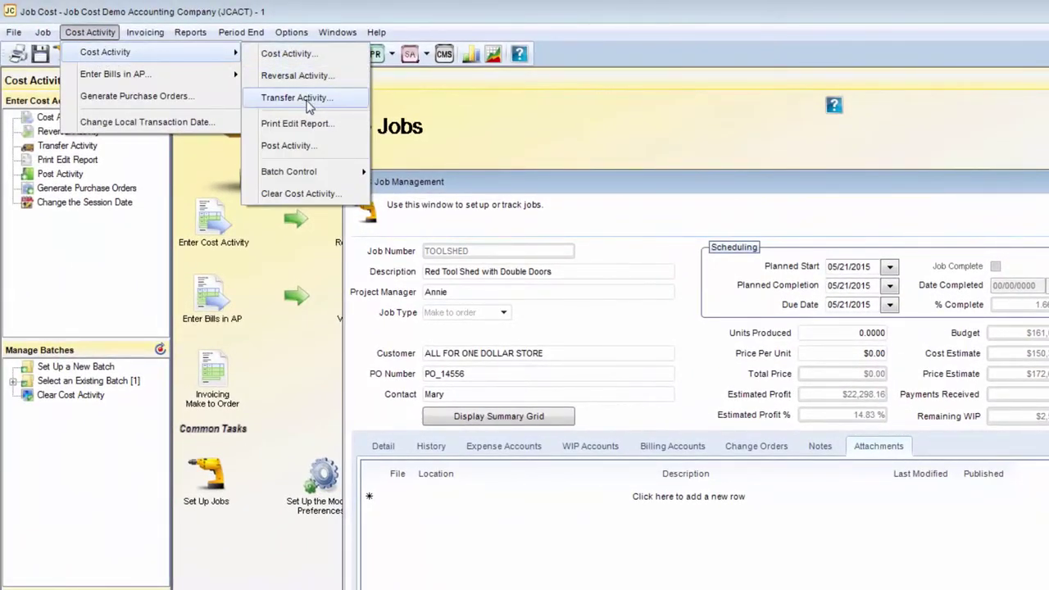
pyautogui.moveTo(196, 77)
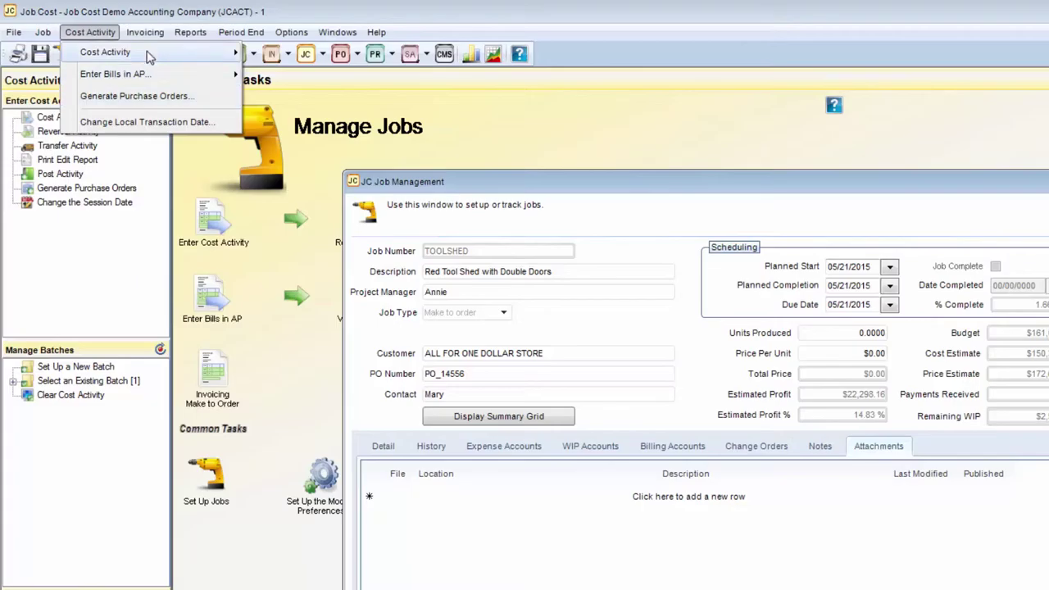
pyautogui.moveTo(145, 34)
pyautogui.moveTo(180, 54)
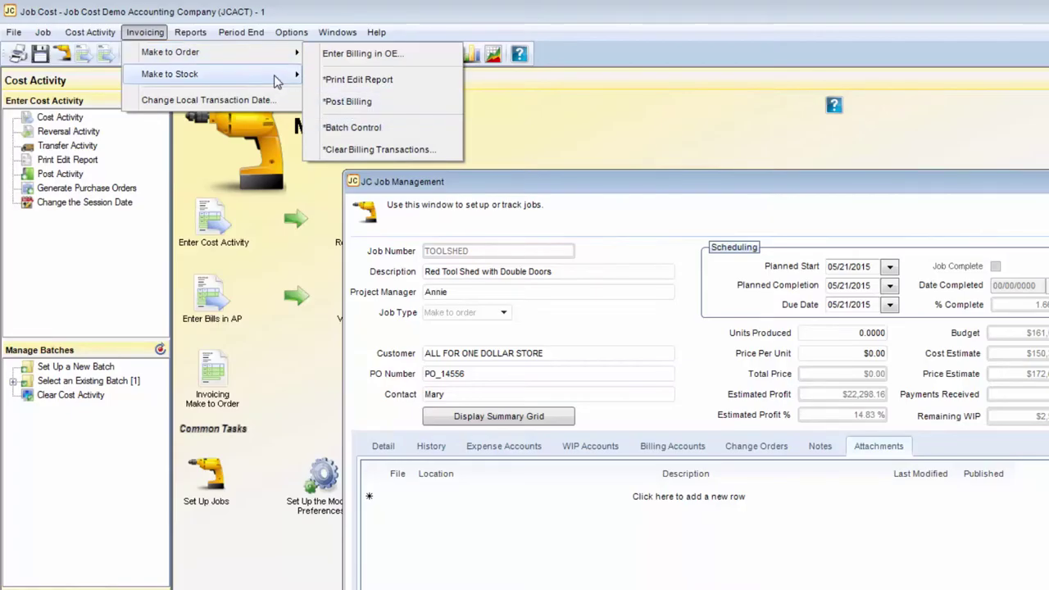
pyautogui.moveTo(277, 75)
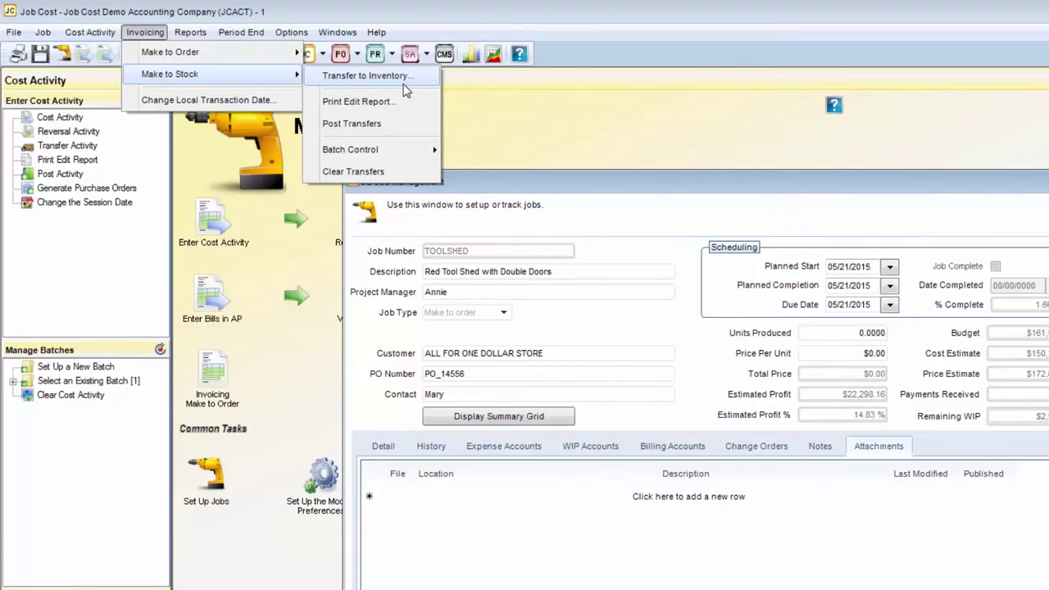
pyautogui.moveTo(190, 32)
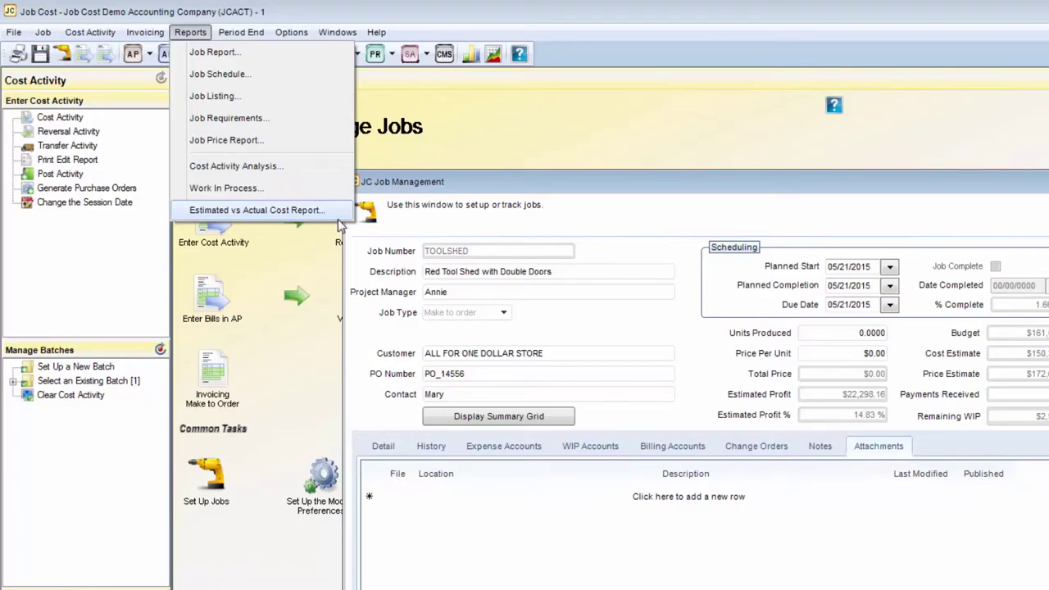
pyautogui.moveTo(242, 38)
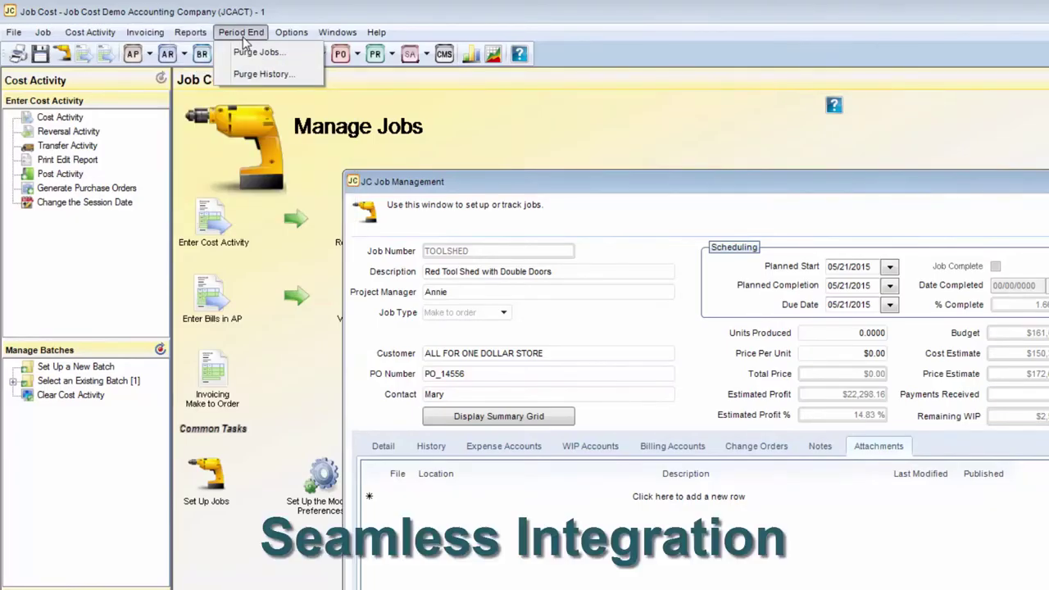
pyautogui.moveTo(297, 40)
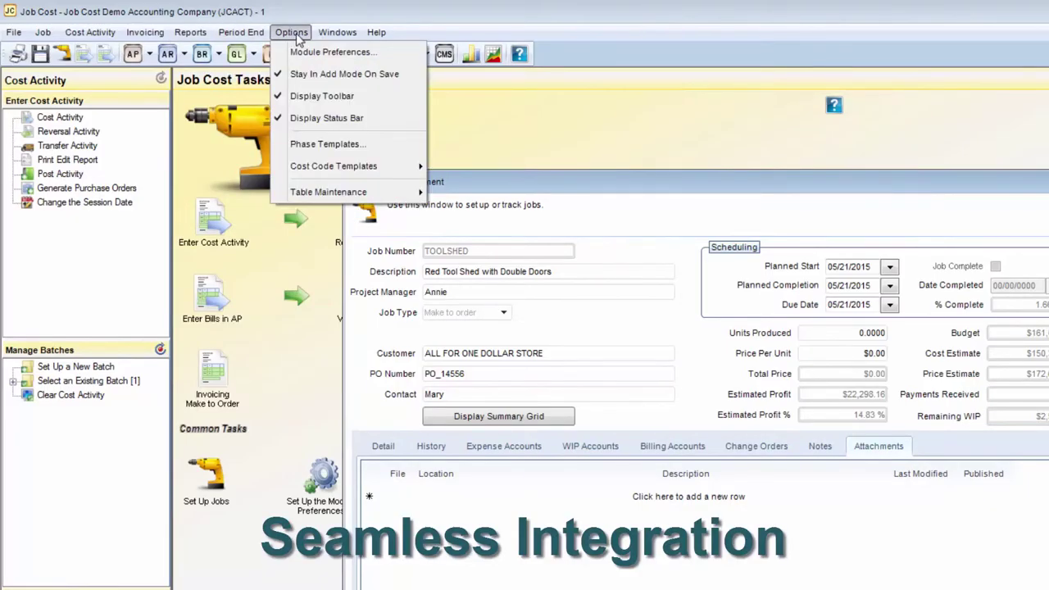
pyautogui.moveTo(376, 33)
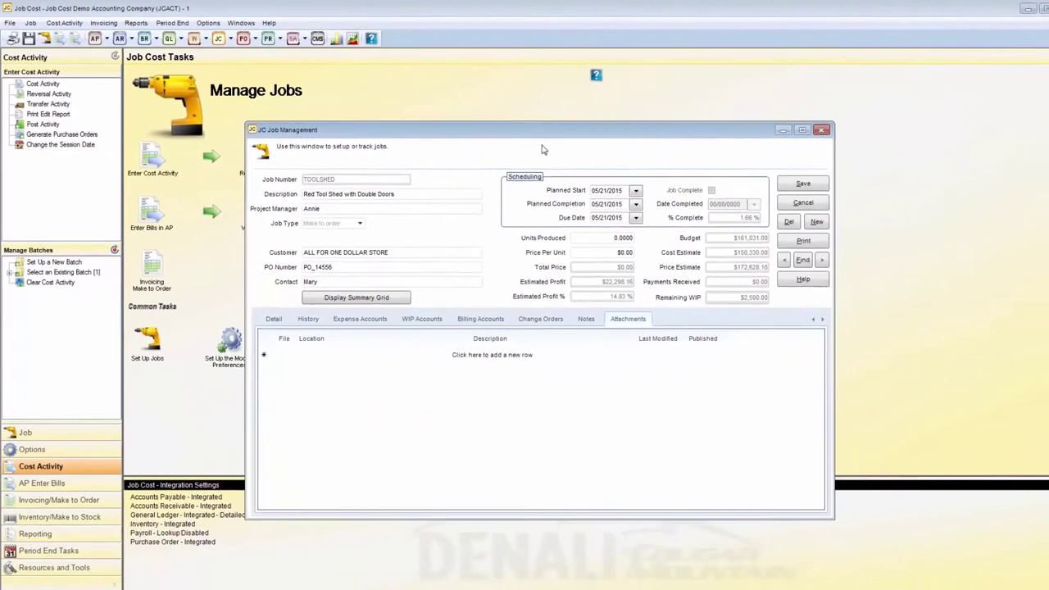
# Step: Close the TOOLSHED job and decline saving its changes
pyautogui.click(789, 199)
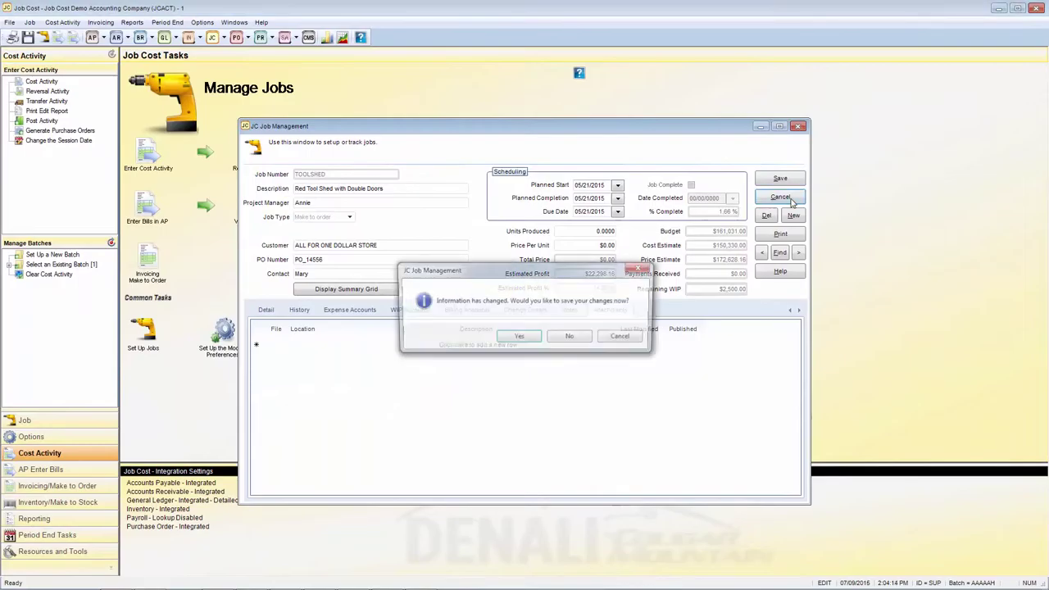
pyautogui.click(571, 338)
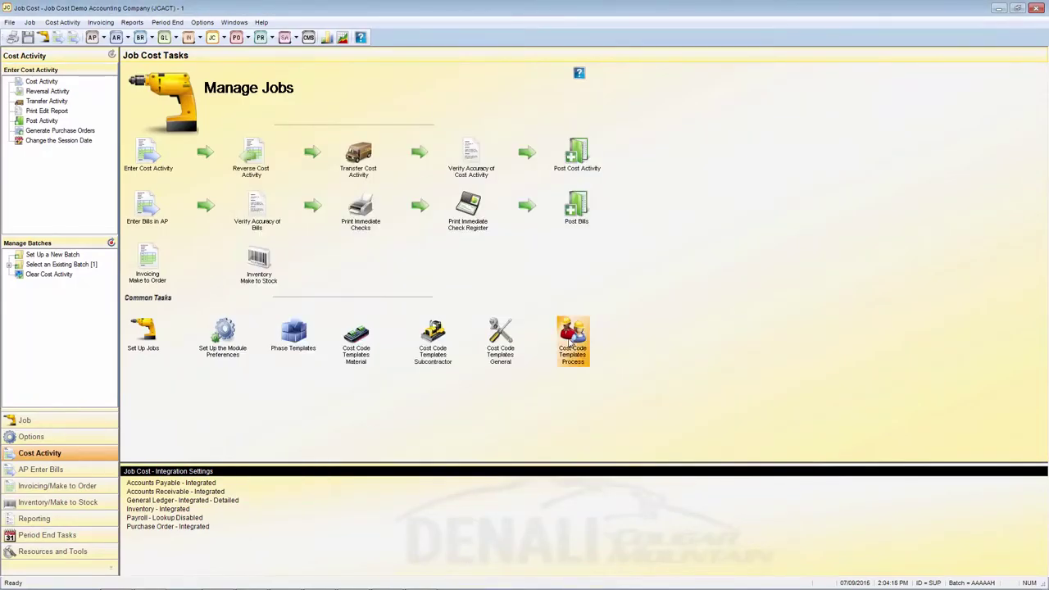